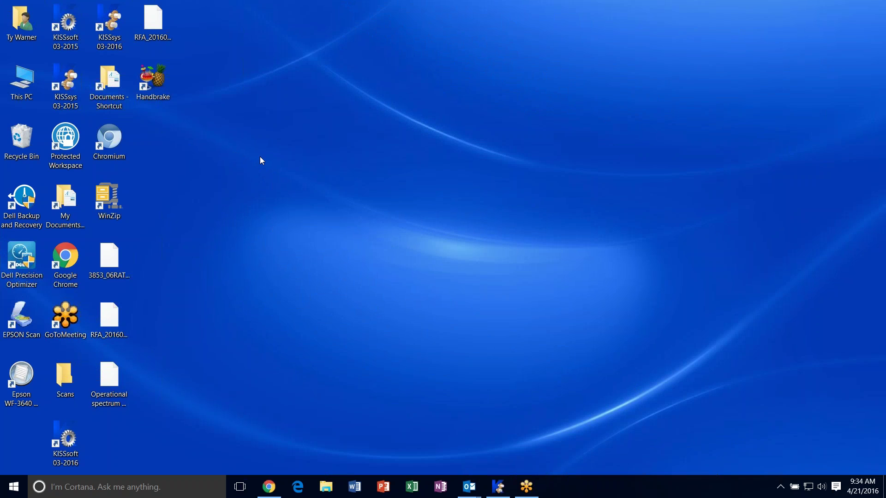
# Step: Launch KISSsoft 03-2015 from its desktop shortcut with administrator rights
pyautogui.rightClick(70, 31)
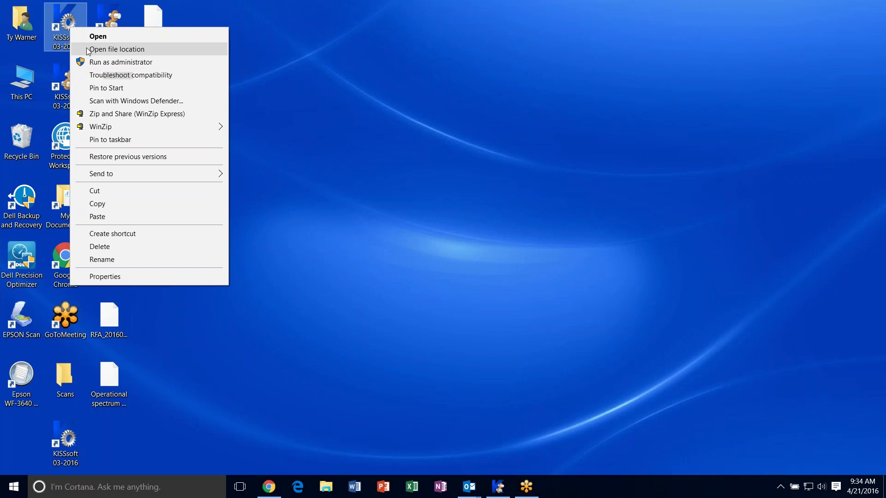
pyautogui.click(130, 65)
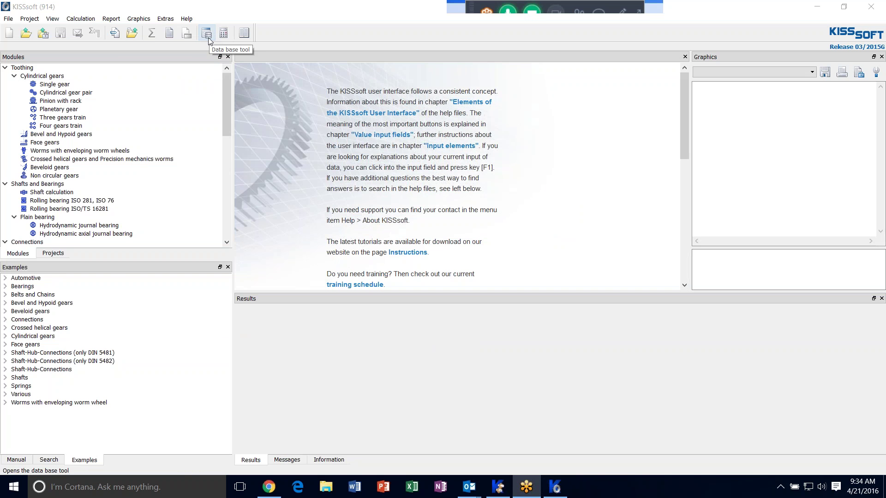
# Step: Open the KISSsoft Data base tool with write authorization
pyautogui.click(171, 20)
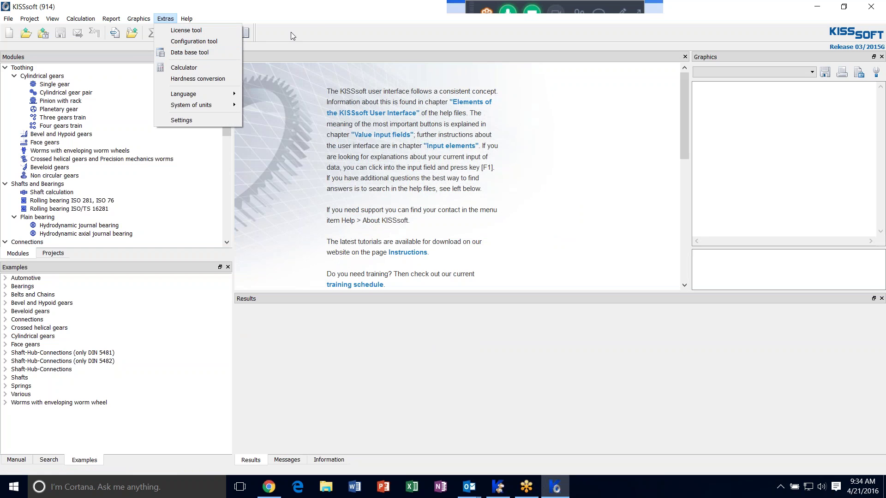
pyautogui.click(211, 35)
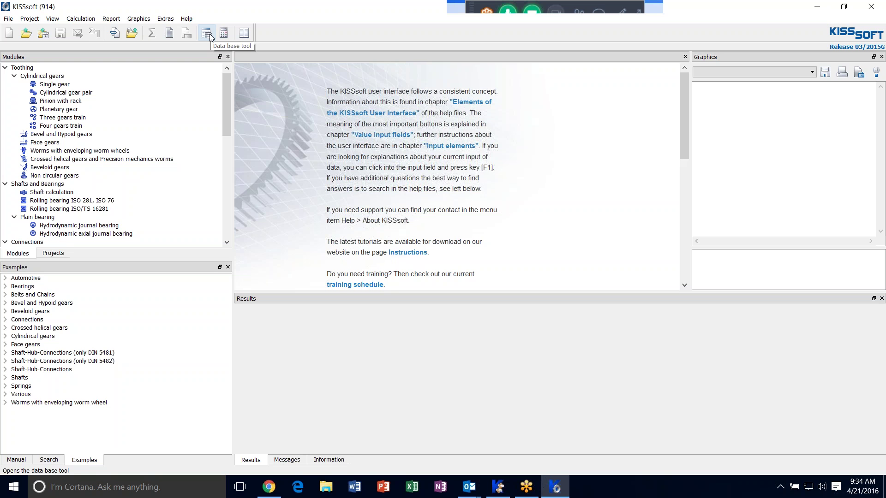
pyautogui.click(207, 33)
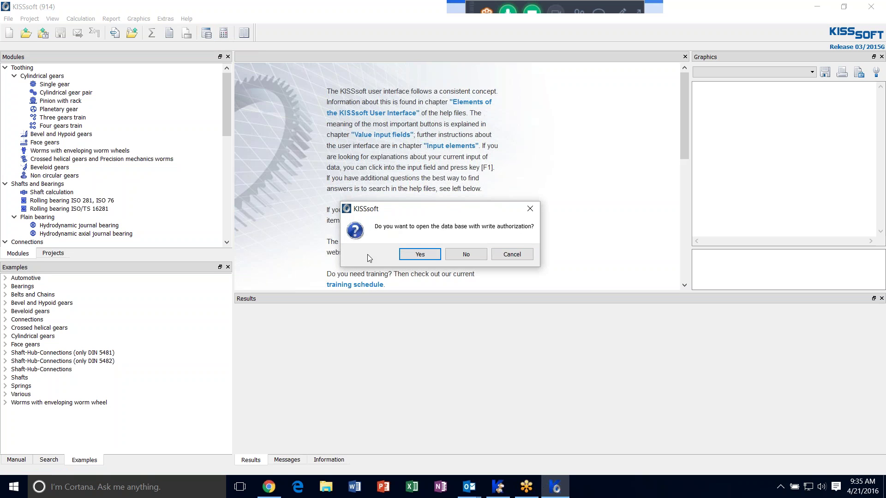
pyautogui.click(420, 254)
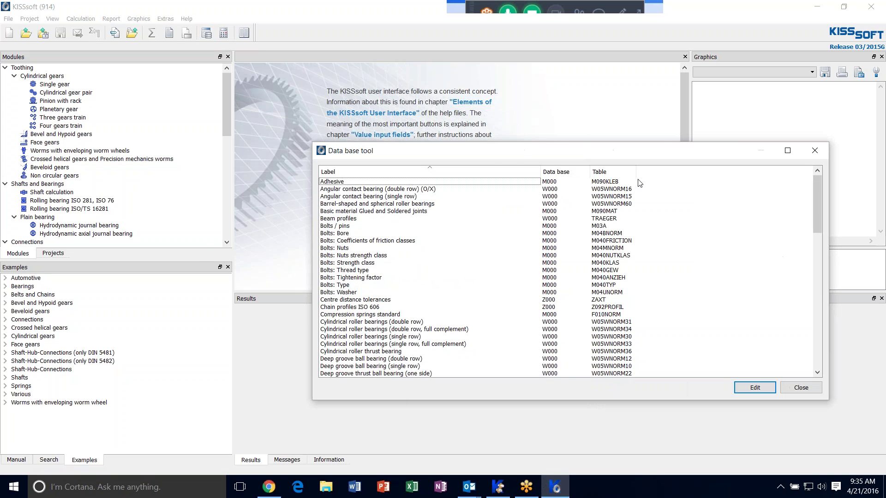
# Step: Enlarge the Data base tool window and select Material basic data (KMAT / KISS)
pyautogui.moveTo(602, 153); pyautogui.dragTo(465, 106)
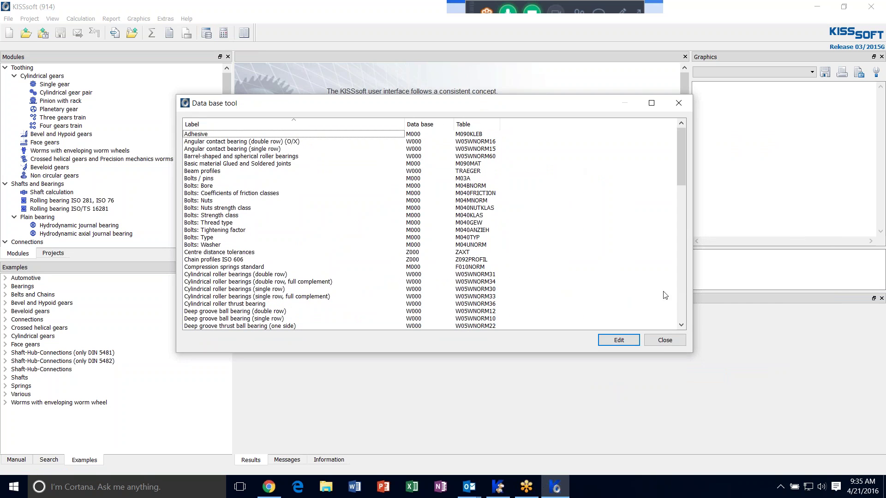
pyautogui.moveTo(692, 317); pyautogui.dragTo(797, 318)
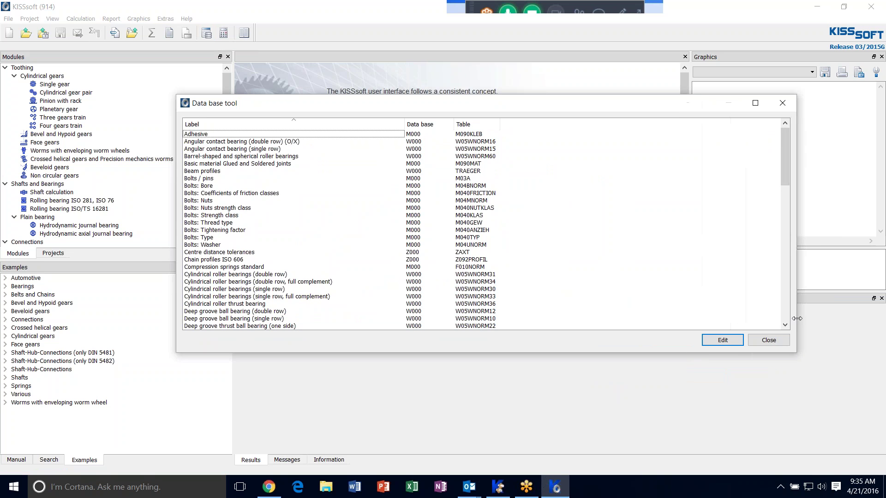
pyautogui.scroll(-4, 318, 241)
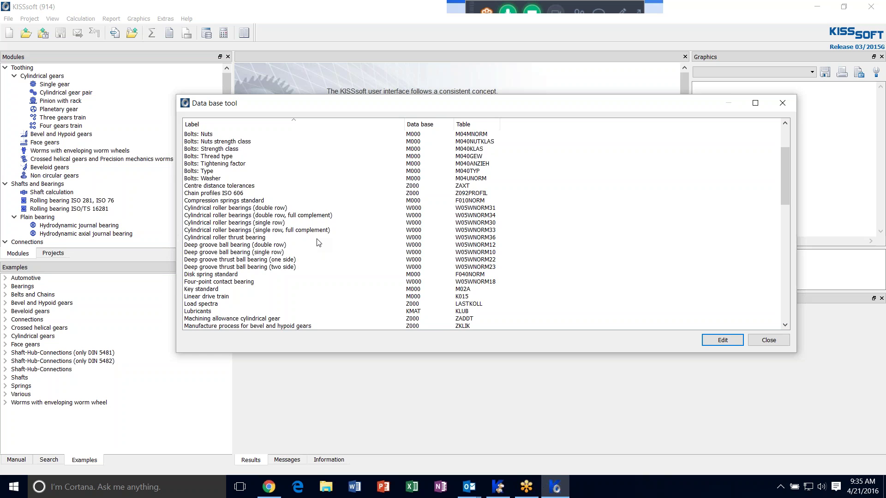
pyautogui.scroll(-3, 317, 240)
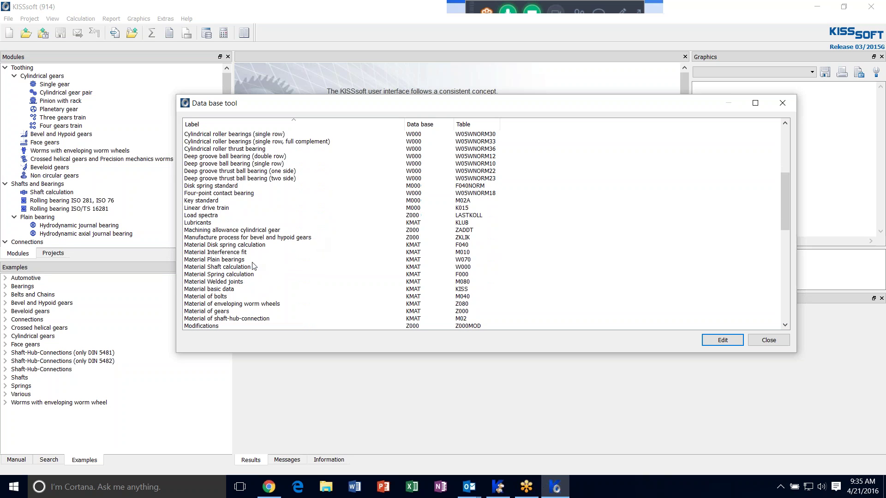
pyautogui.click(229, 290)
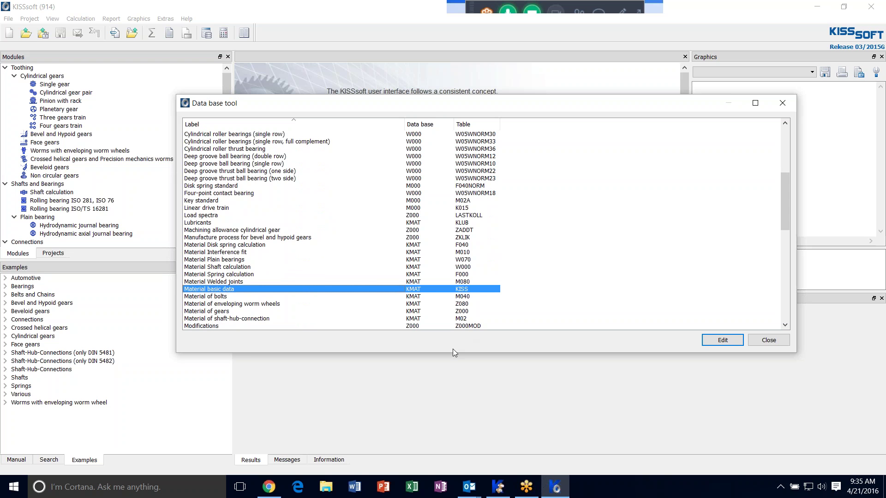
pyautogui.moveTo(454, 353); pyautogui.dragTo(454, 433)
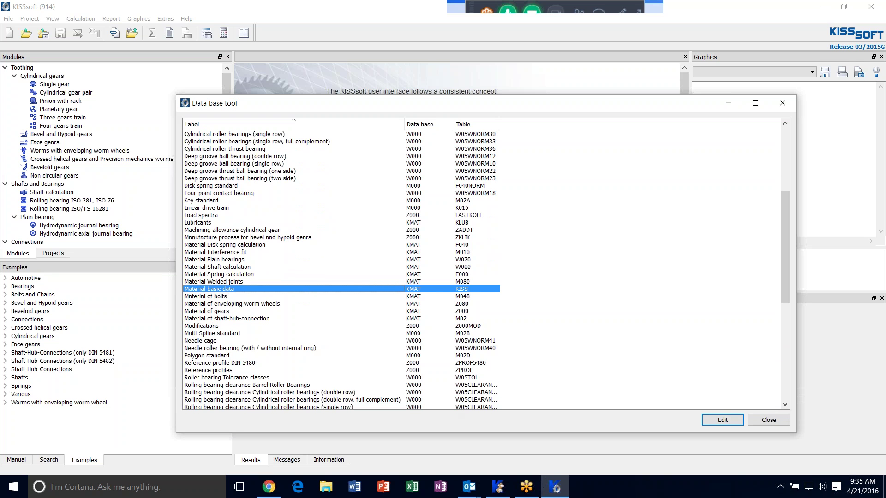
# Step: Open the Material basic data table and select row 10312 SINT D39 warmcompacted
pyautogui.click(723, 422)
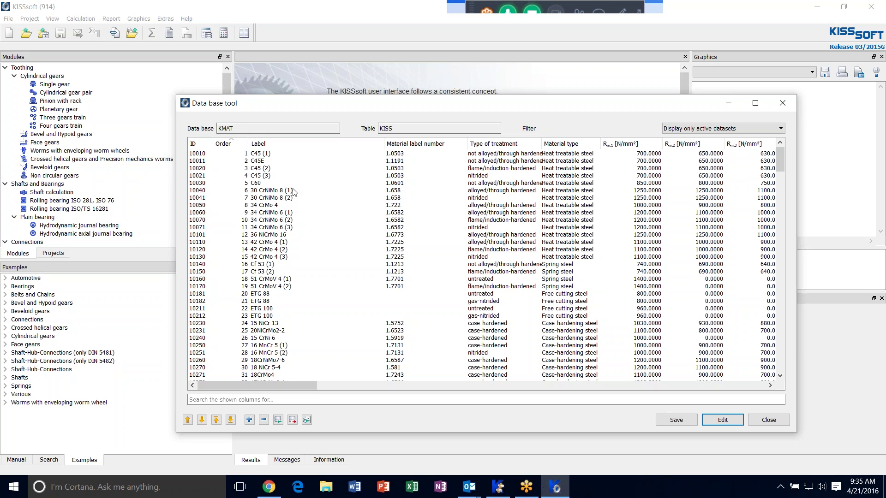
pyautogui.scroll(-9, 323, 244)
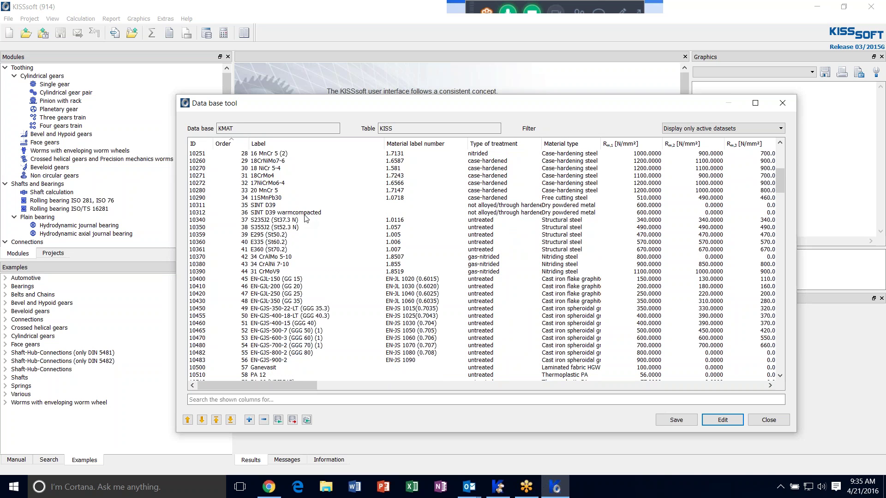
pyautogui.click(261, 214)
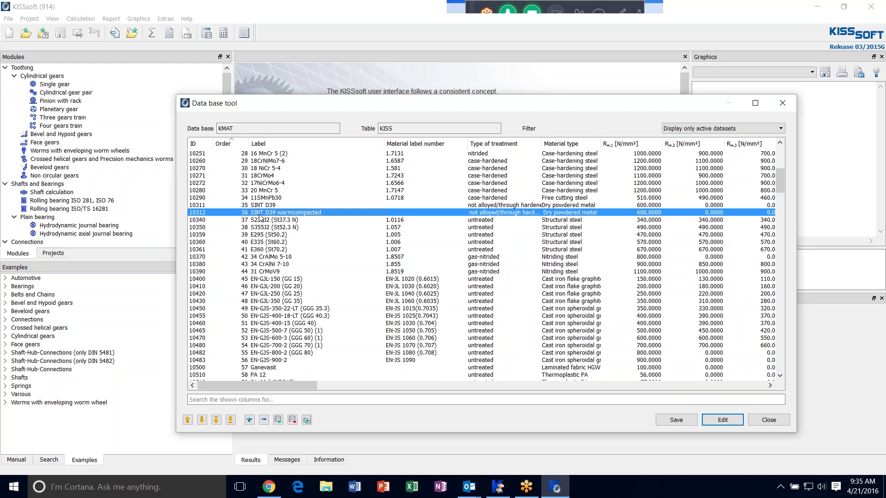
# Step: Add a row copied from SINT D39 and label it 'New PowderMetal D4230 Example'
pyautogui.click(250, 420)
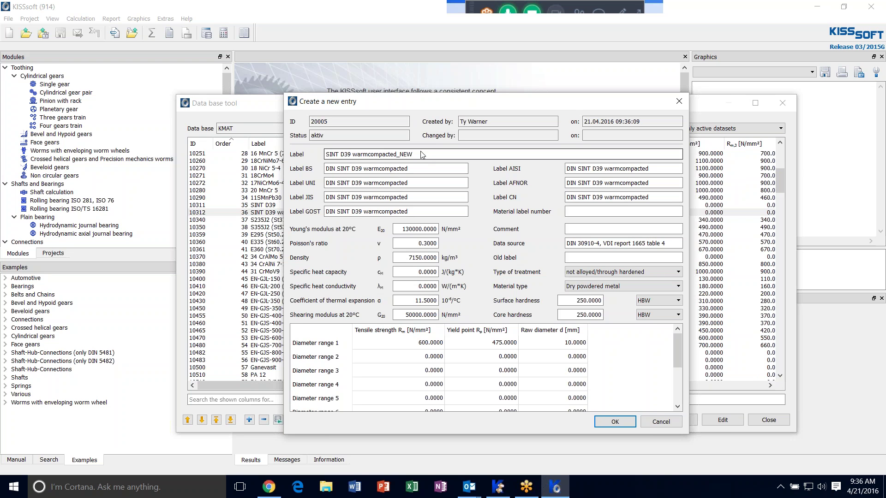
pyautogui.moveTo(422, 155); pyautogui.dragTo(321, 160)
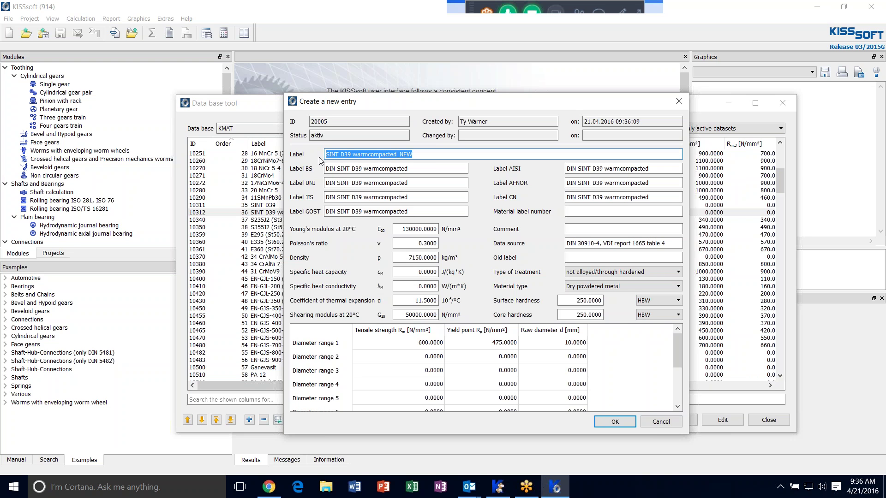
pyautogui.write('New POw')
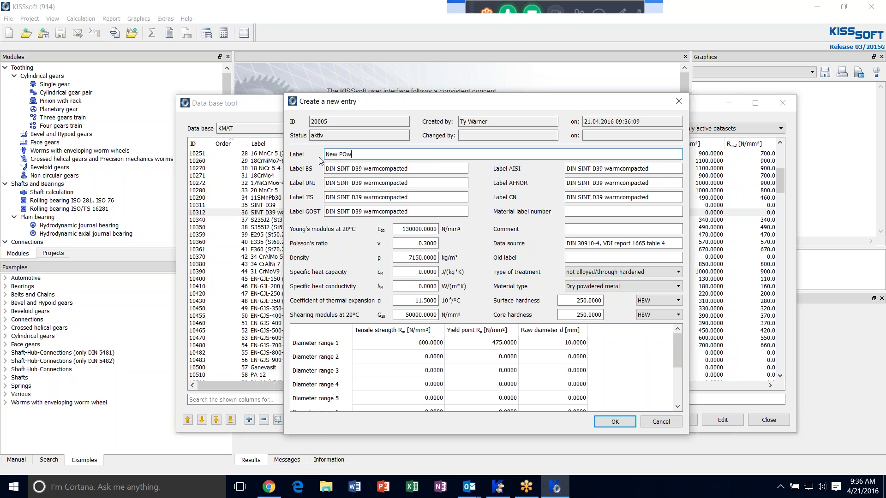
pyautogui.press('BackSpace')
pyautogui.press('BackSpace')
pyautogui.write('owderMetel')
pyautogui.write('D4230 -')
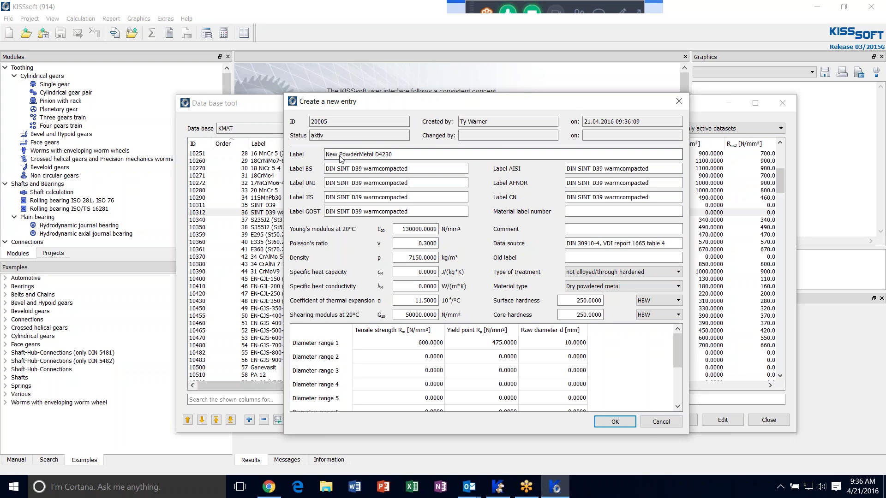
pyautogui.press('Tab')
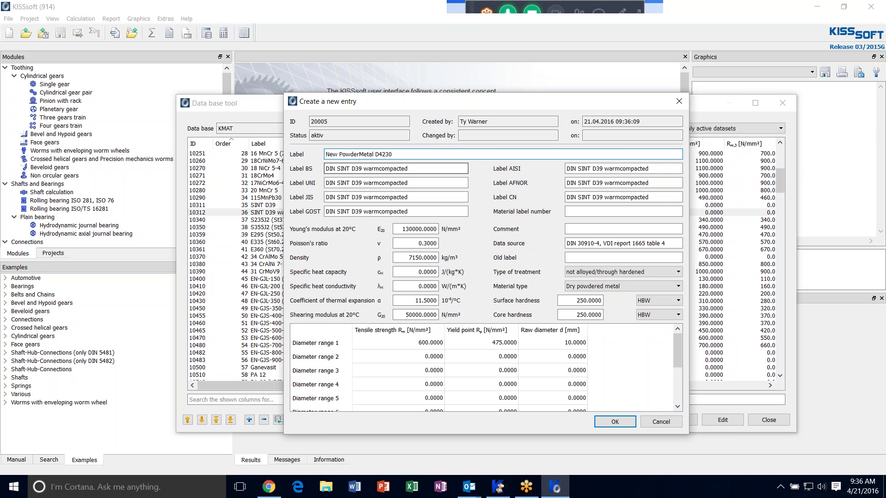
pyautogui.write('Example')
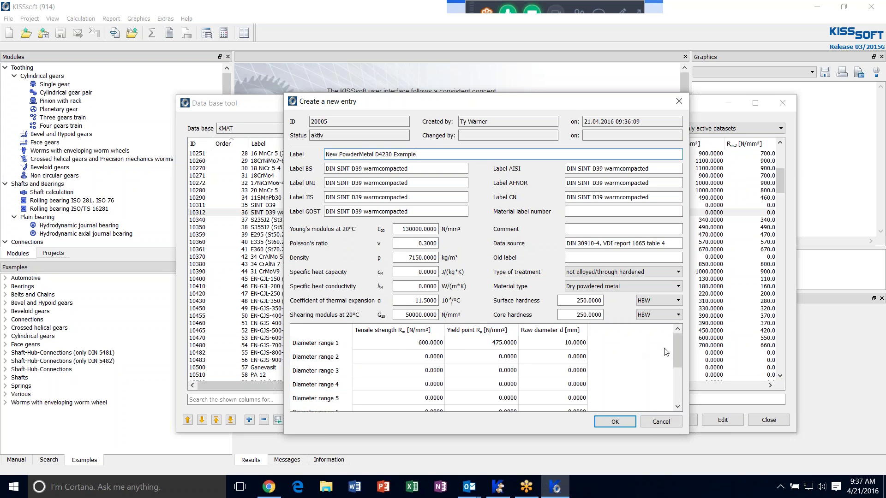
pyautogui.moveTo(675, 351)
pyautogui.mouseDown()
pyautogui.moveTo(669, 398)
pyautogui.moveTo(671, 352)
pyautogui.mouseUp()
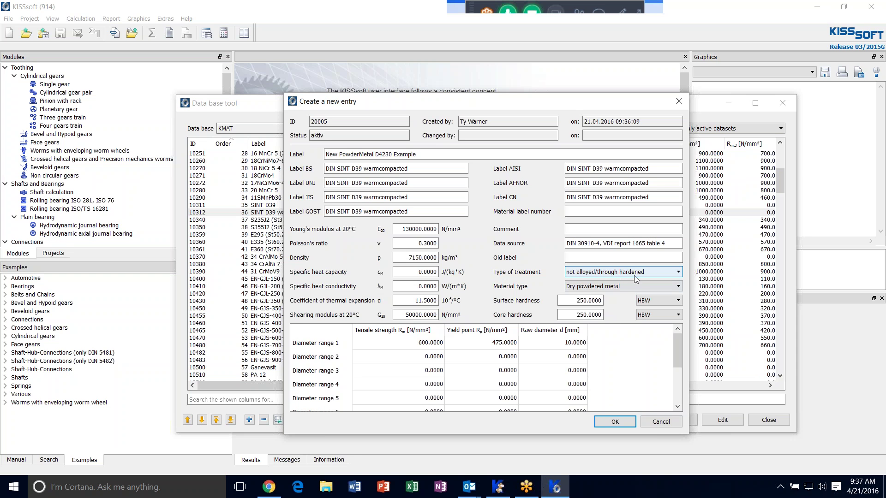
pyautogui.click(651, 277)
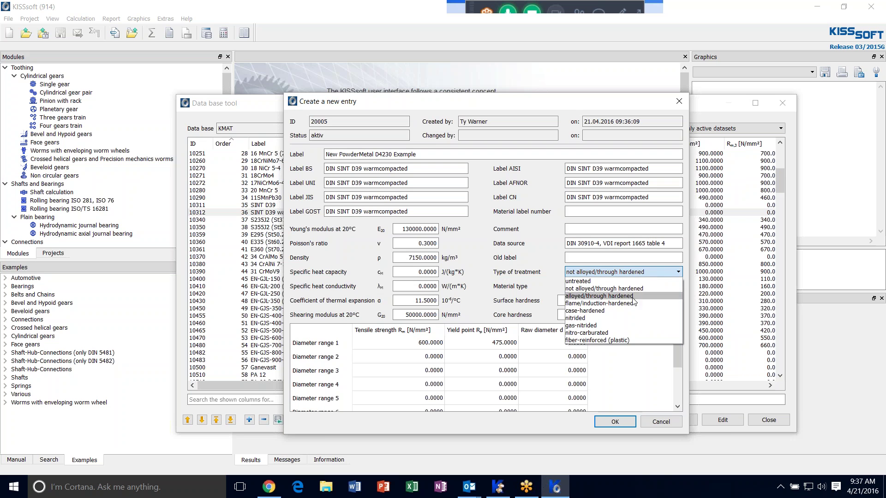
pyautogui.click(534, 265)
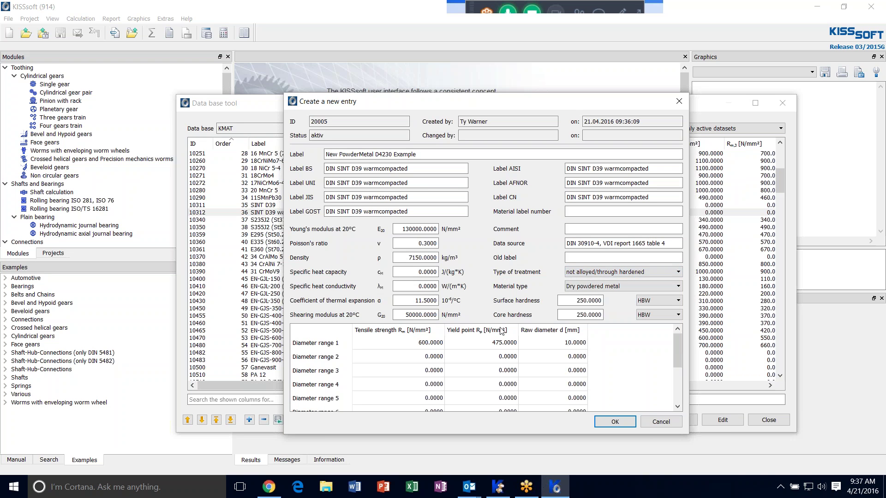
pyautogui.click(604, 288)
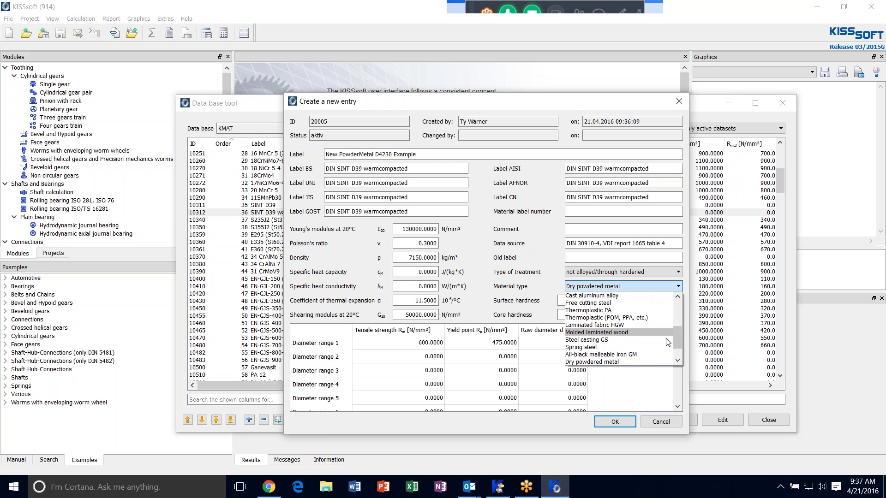
pyautogui.scroll(-1, 677, 336)
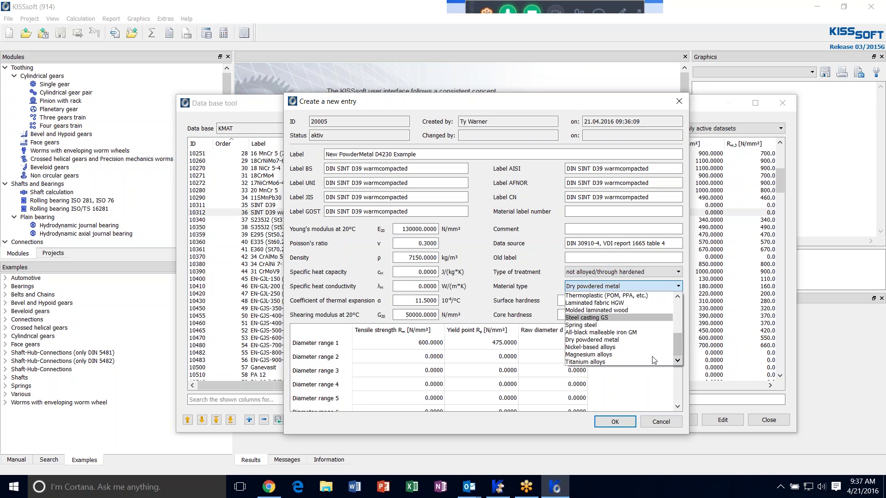
pyautogui.click(596, 340)
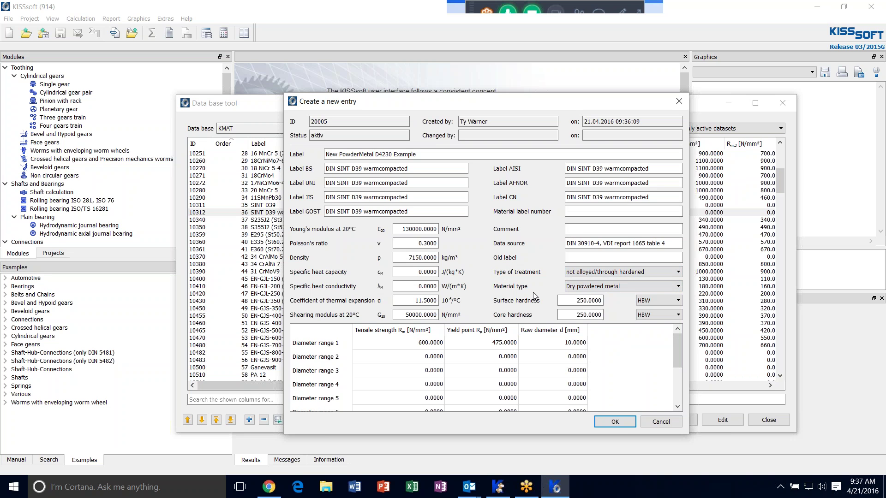
# Step: Confirm the new entry, save the material database, and select row 20005 at the bottom
pyautogui.click(616, 421)
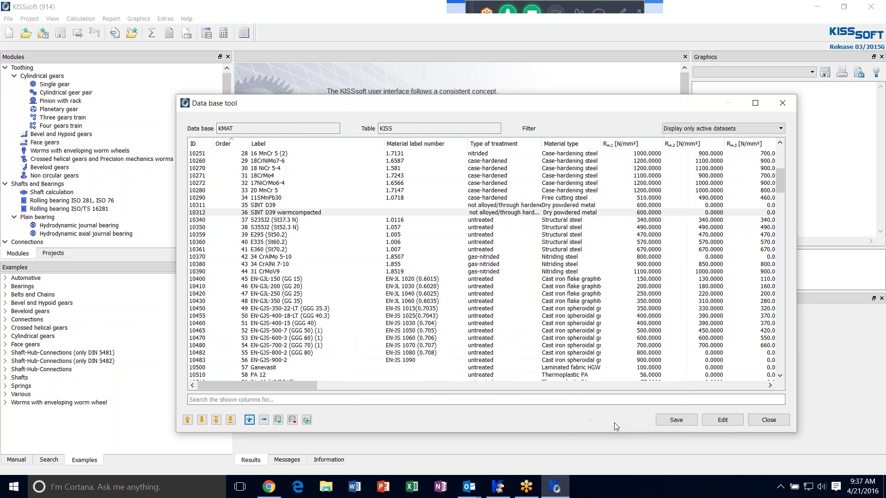
pyautogui.click(685, 424)
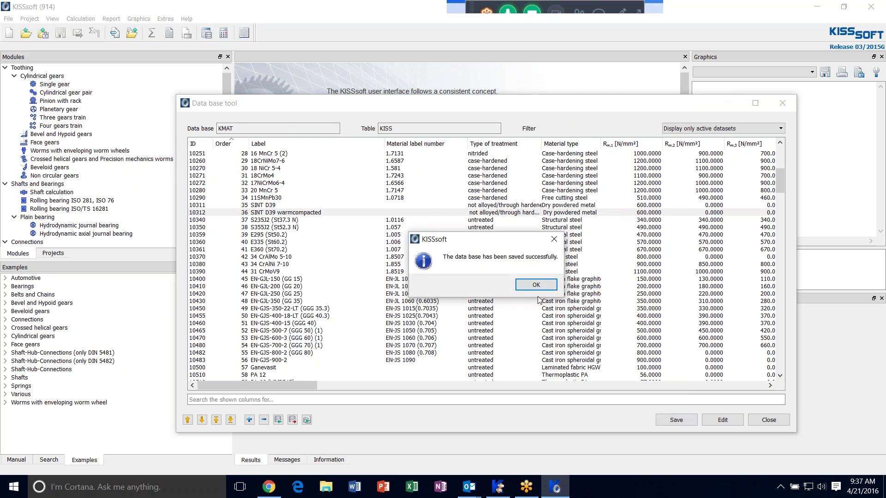
pyautogui.click(535, 285)
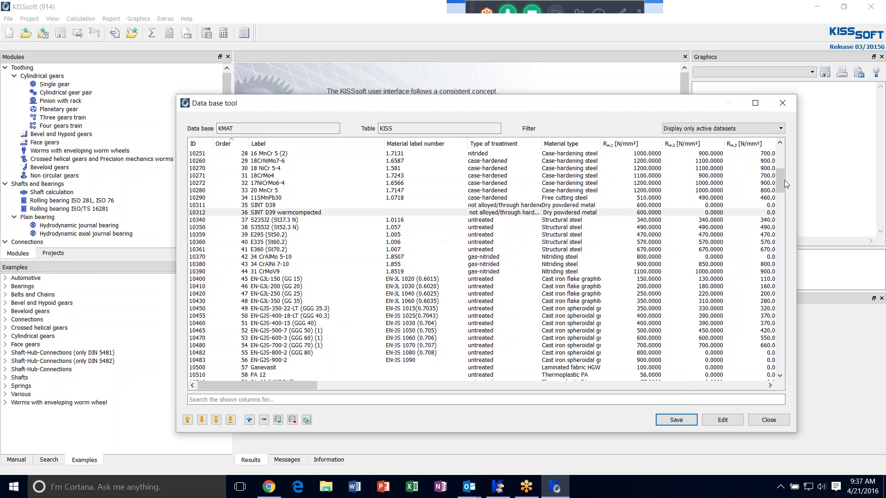
pyautogui.moveTo(781, 181); pyautogui.dragTo(780, 369)
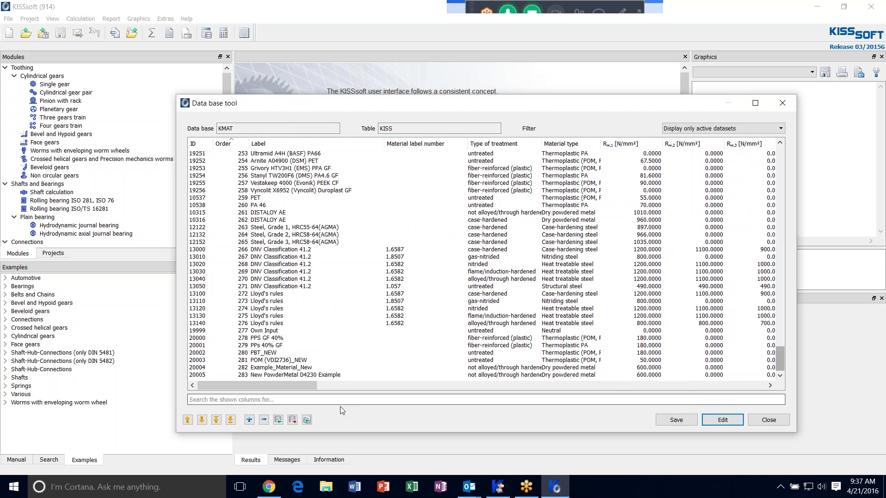
pyautogui.click(355, 375)
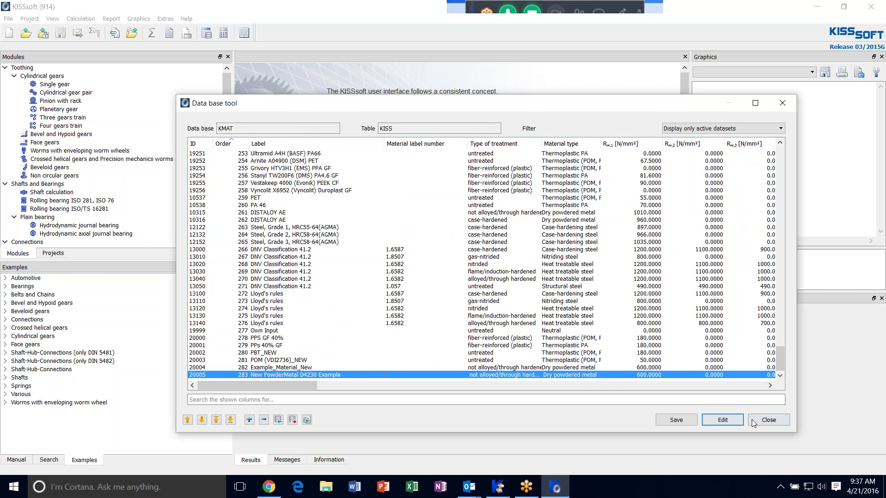
# Step: Close the KISS table and open Material of gears (KMAT / Z000) for editing
pyautogui.click(768, 421)
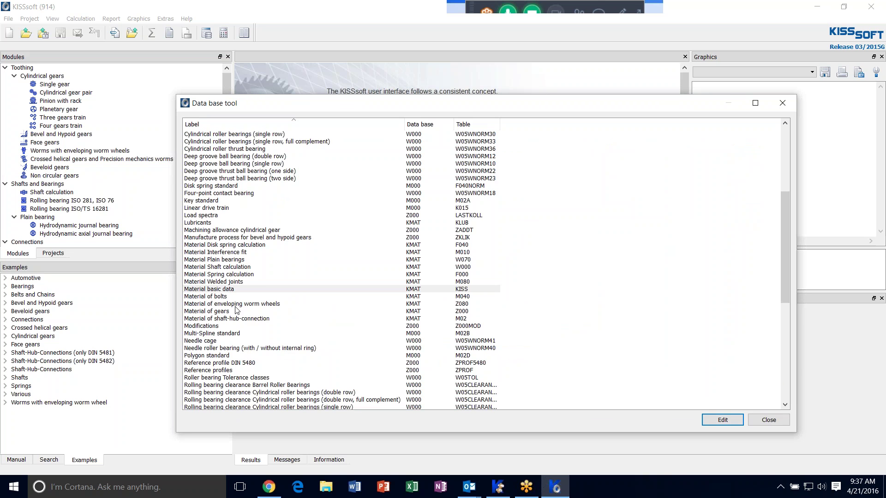
pyautogui.click(204, 313)
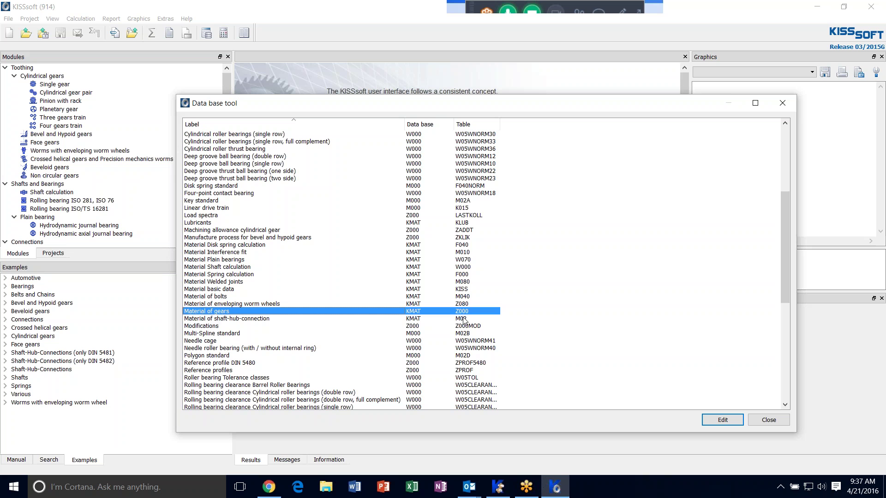
pyautogui.click(723, 420)
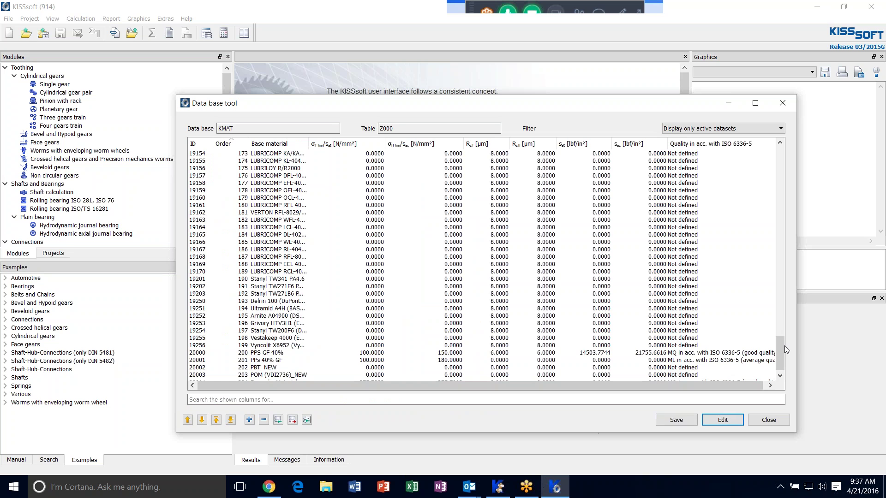
# Step: Add a gear material row with base material 'New PowderMetal D4230 Example'
pyautogui.click(249, 421)
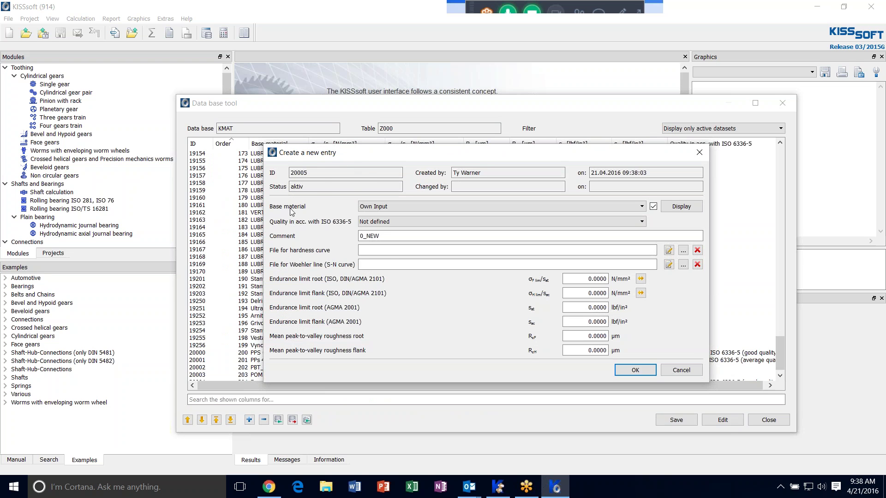
pyautogui.click(642, 207)
pyautogui.scroll(5, 641, 263)
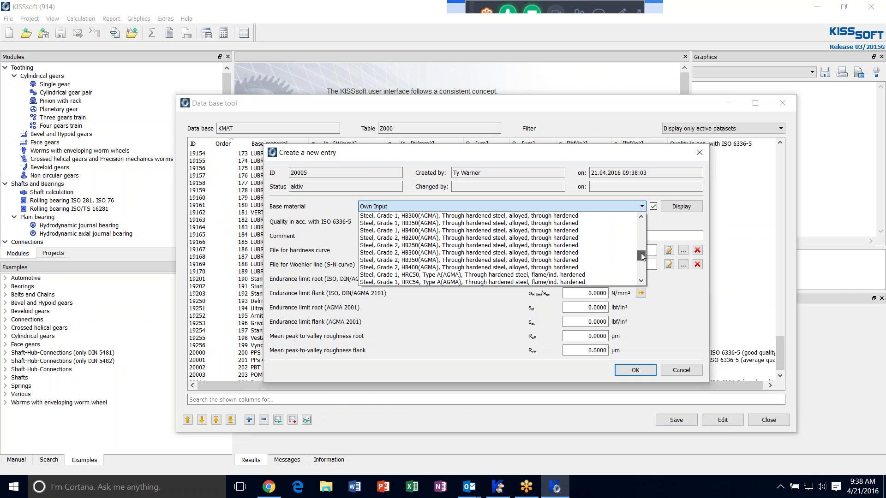
pyautogui.scroll(-5, 642, 265)
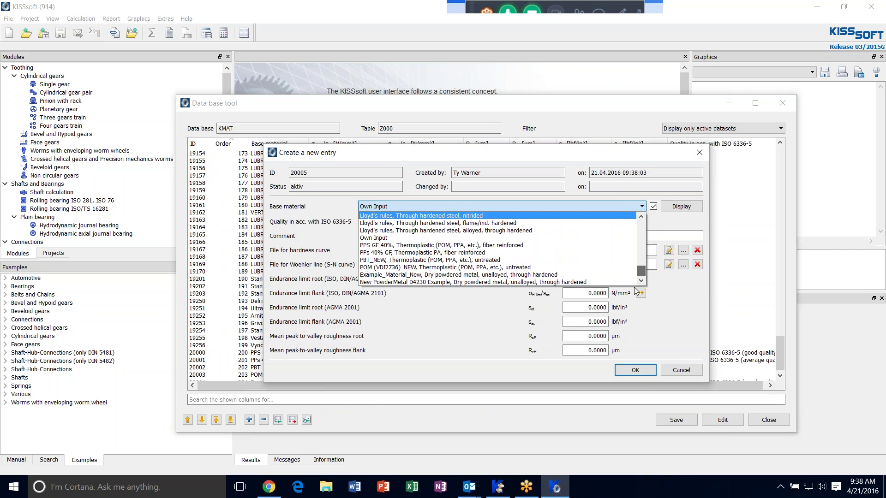
pyautogui.click(405, 282)
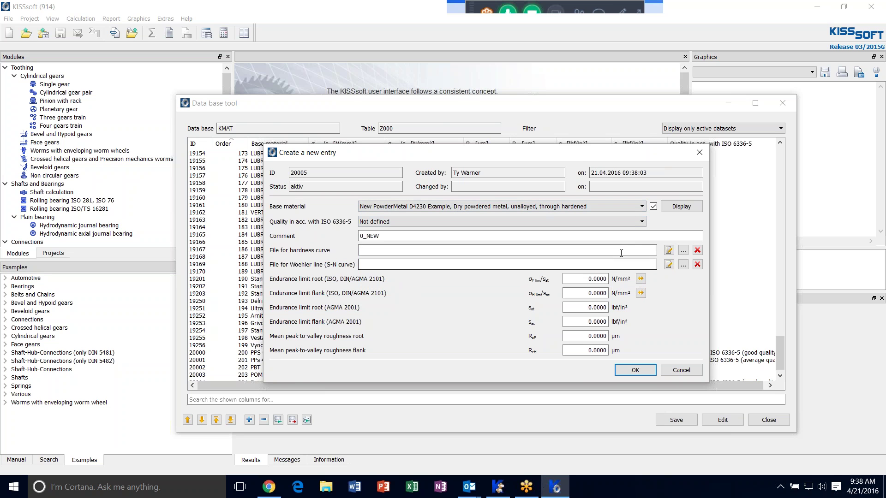
pyautogui.click(681, 207)
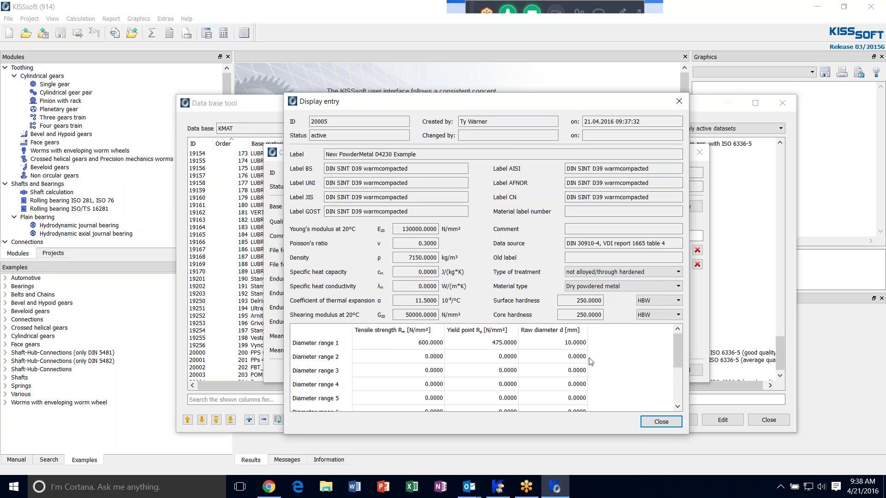
pyautogui.click(662, 422)
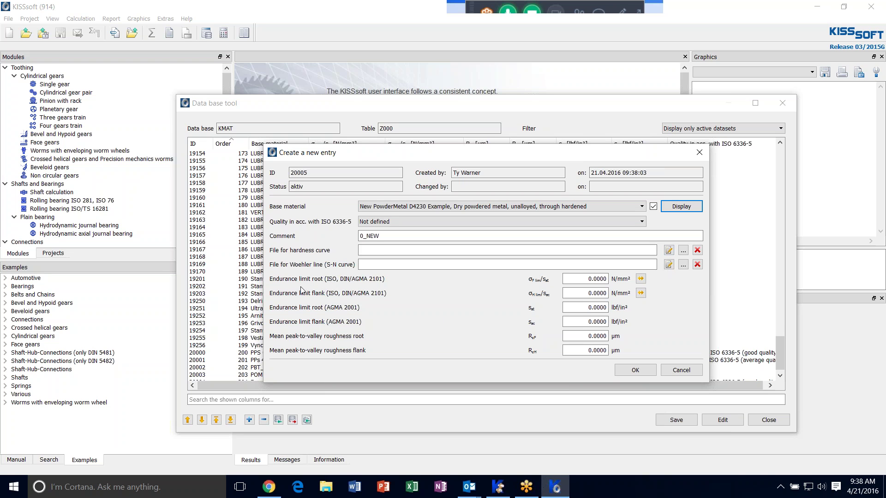
# Step: Switch both endurance limit units to lbf/in² and enter 40000 for root and flank
pyautogui.rightClick(628, 281)
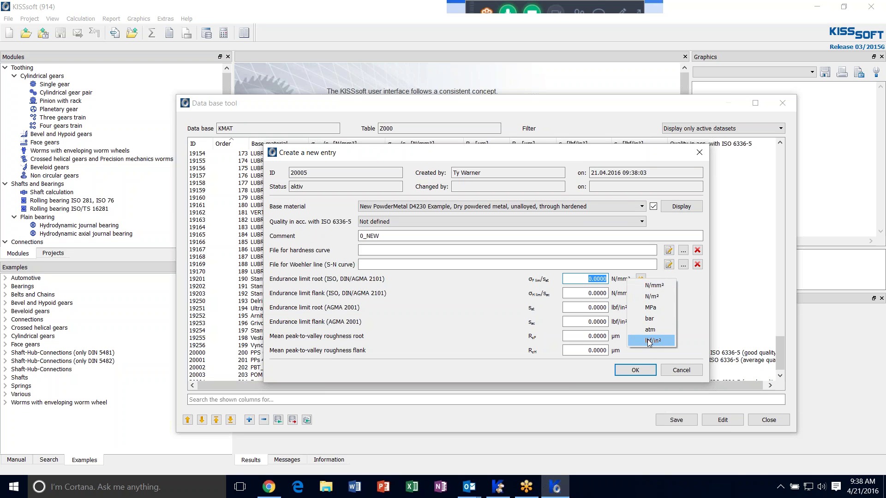
pyautogui.click(651, 340)
pyautogui.rightClick(621, 294)
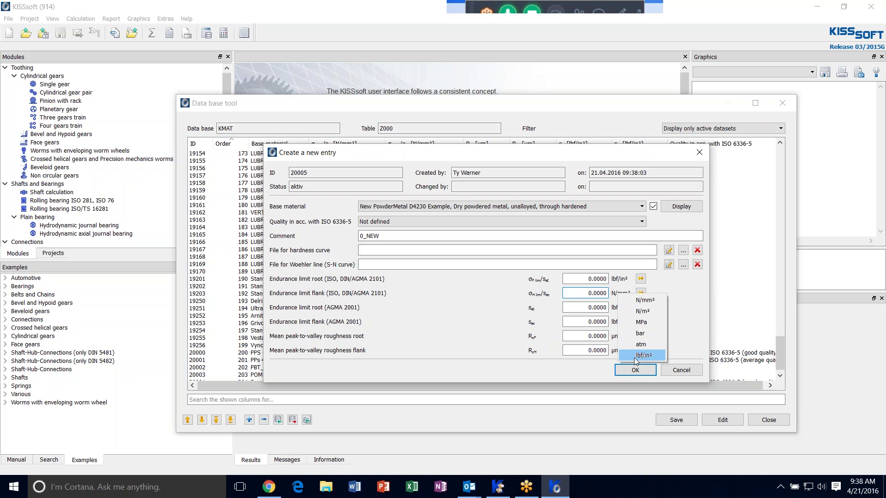
pyautogui.click(637, 355)
pyautogui.hotkey('shift', 'Tab')
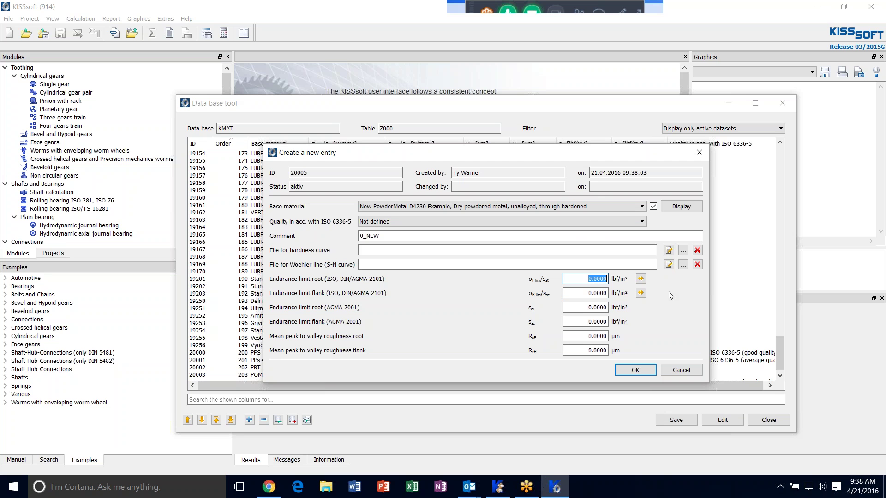
pyautogui.write('40000')
pyautogui.press('Tab')
pyautogui.write('4')
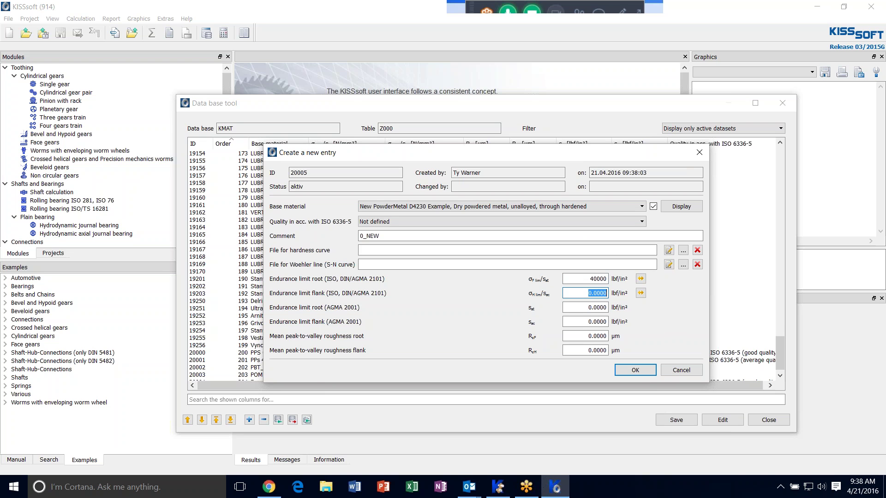
pyautogui.write('0000')
# Step: Confirm the gear material entry, save the Z000 table, then close the table and Data base tool
pyautogui.click(635, 371)
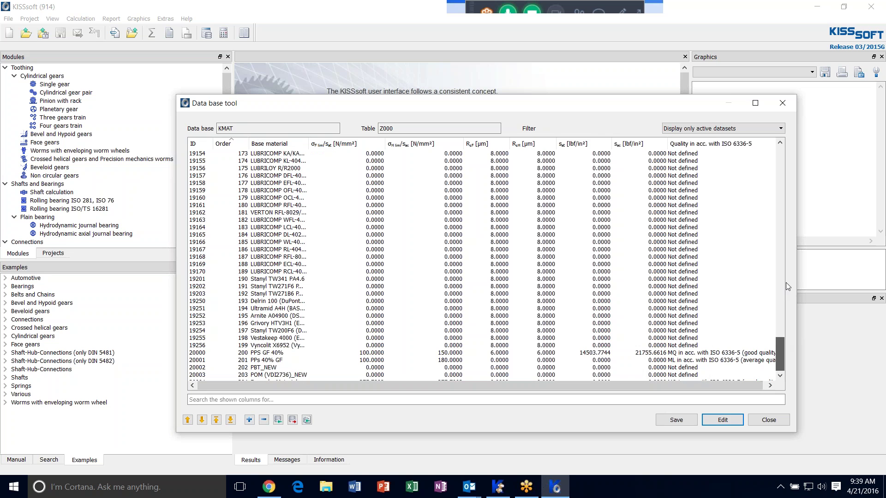
pyautogui.moveTo(780, 353); pyautogui.dragTo(776, 194)
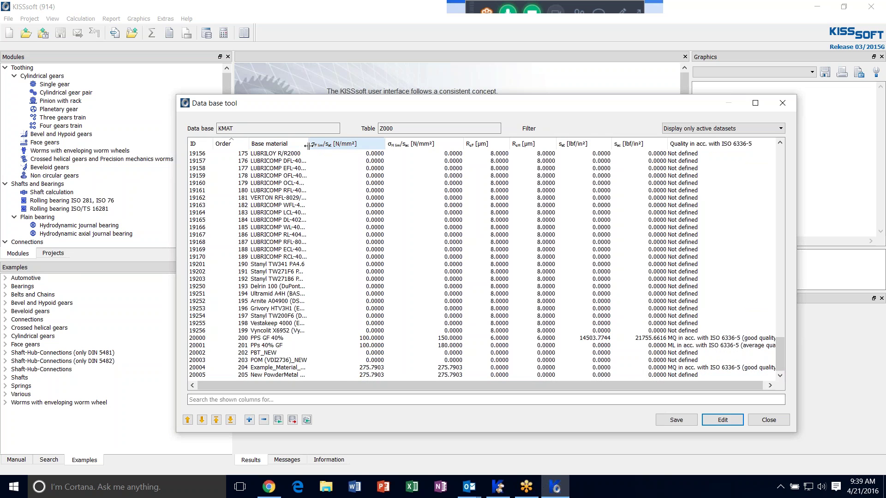
pyautogui.moveTo(309, 146); pyautogui.dragTo(366, 146)
pyautogui.click(675, 421)
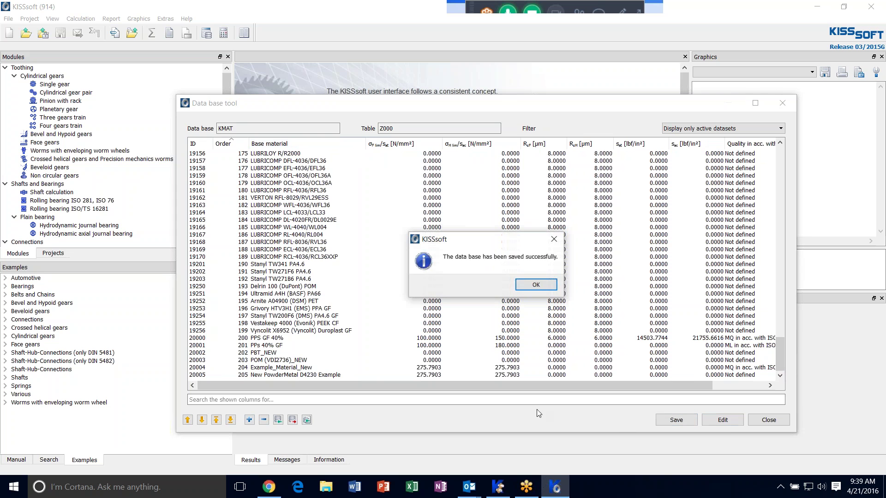
pyautogui.click(536, 286)
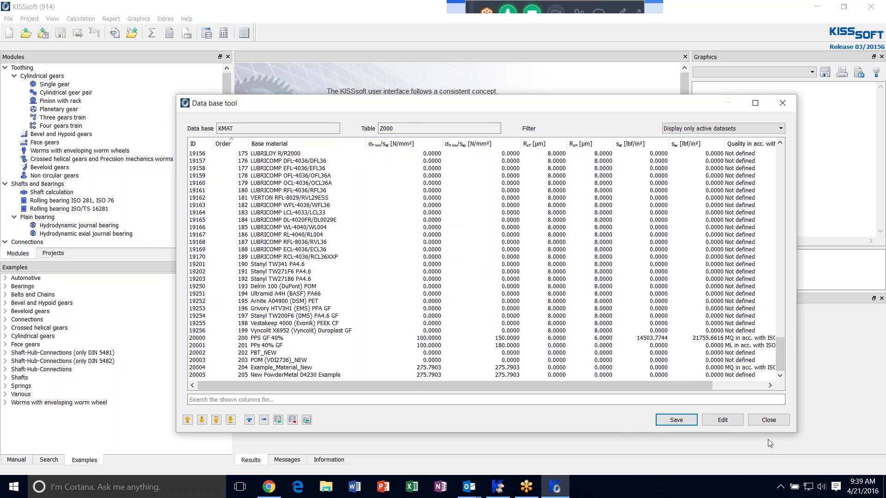
pyautogui.click(769, 420)
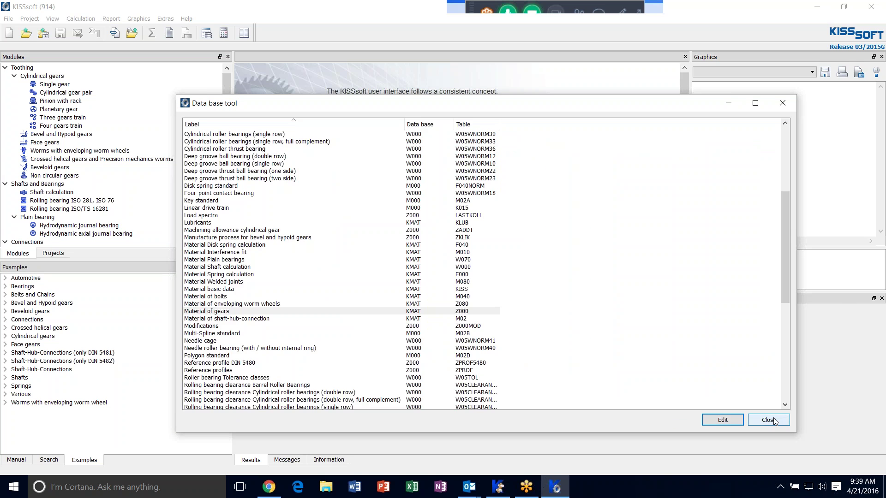
pyautogui.click(769, 420)
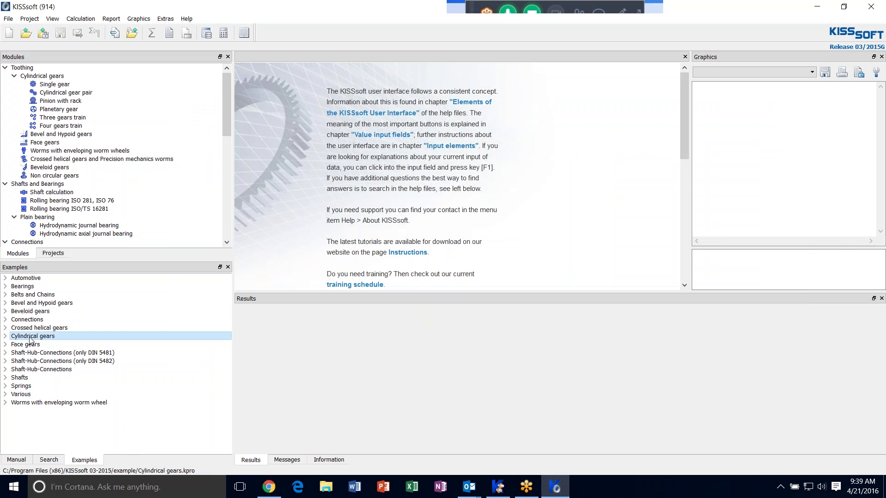
# Step: Expand the Cylindrical gears category in Examples to reveal the CylGearPair sample files
pyautogui.click(13, 338)
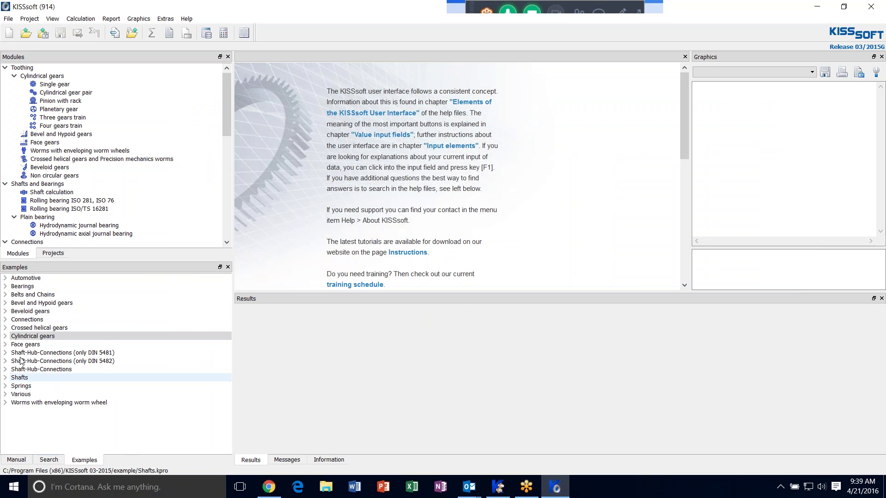
pyautogui.click(5, 337)
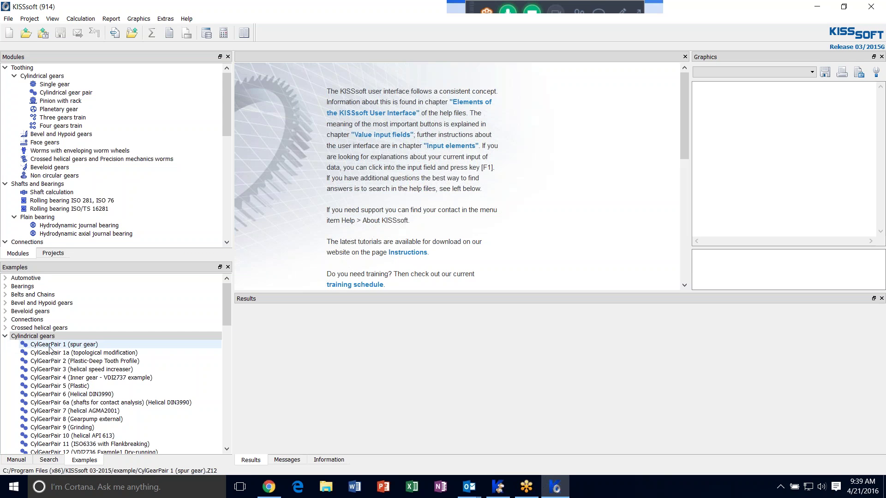
# Step: Load the CylGearPair 1 (spur gear) example with 25/76 teeth and calculate its safeties
pyautogui.doubleClick(50, 346)
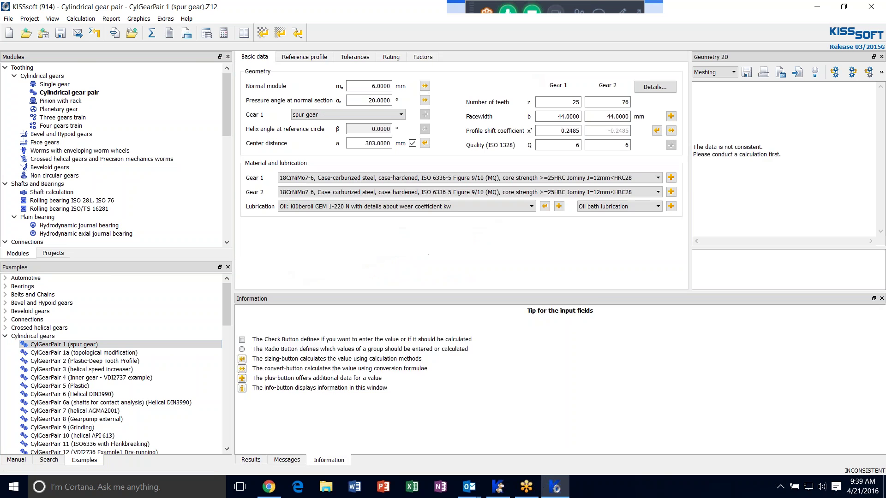
pyautogui.press('F5')
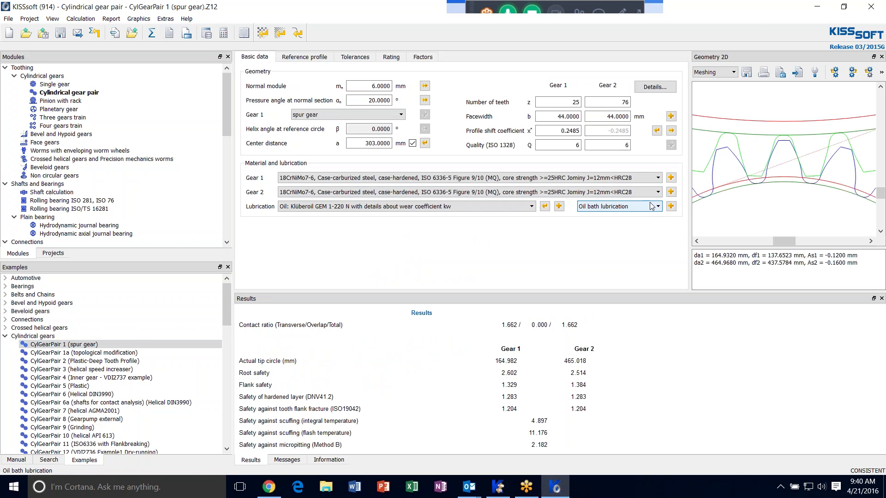
# Step: Assign New PowderMetal D4230 Example as Gear 1's material
pyautogui.click(658, 178)
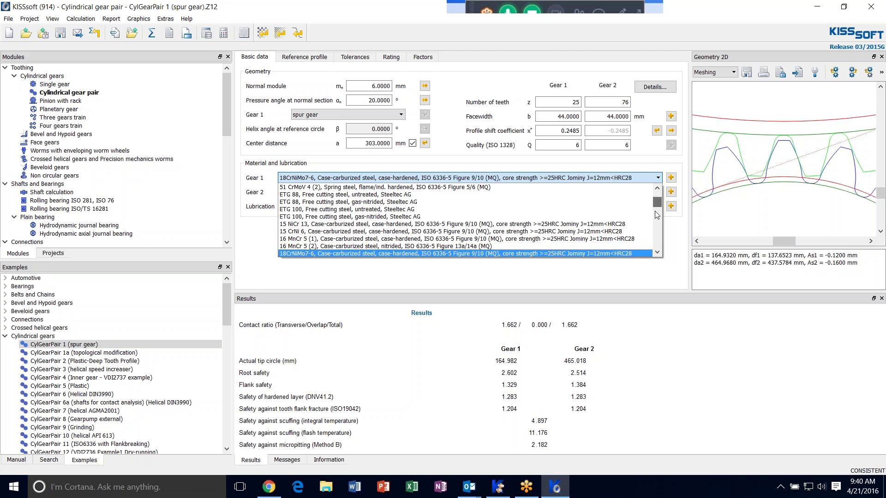
pyautogui.scroll(-15, 657, 215)
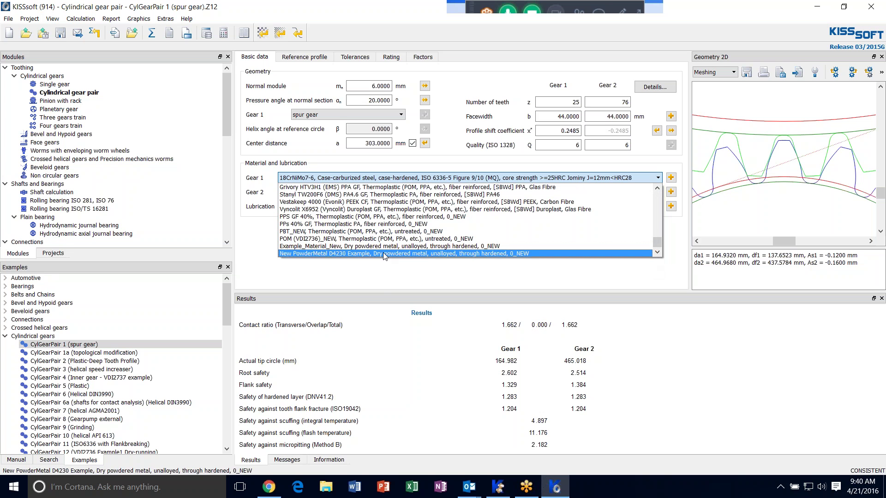
pyautogui.click(383, 255)
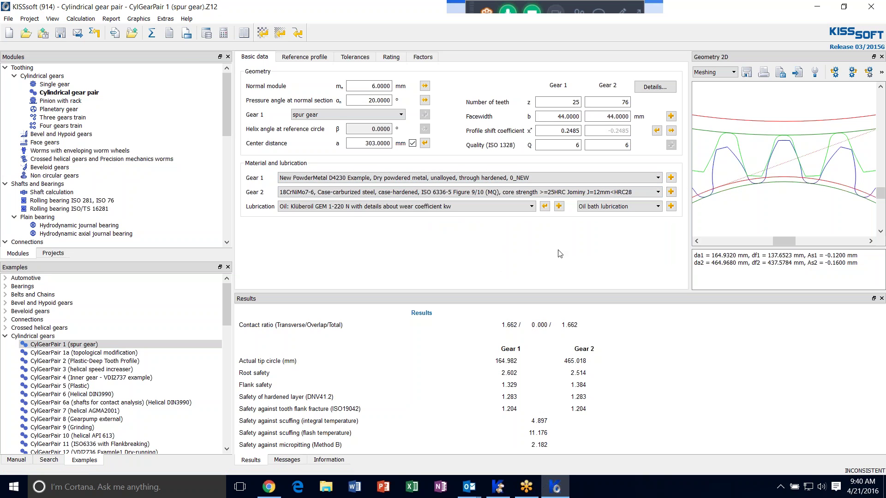
# Step: Recalculate the gear pair, dropping Gear 1's hardening depth details and accepting the low-safety warning
pyautogui.click(151, 33)
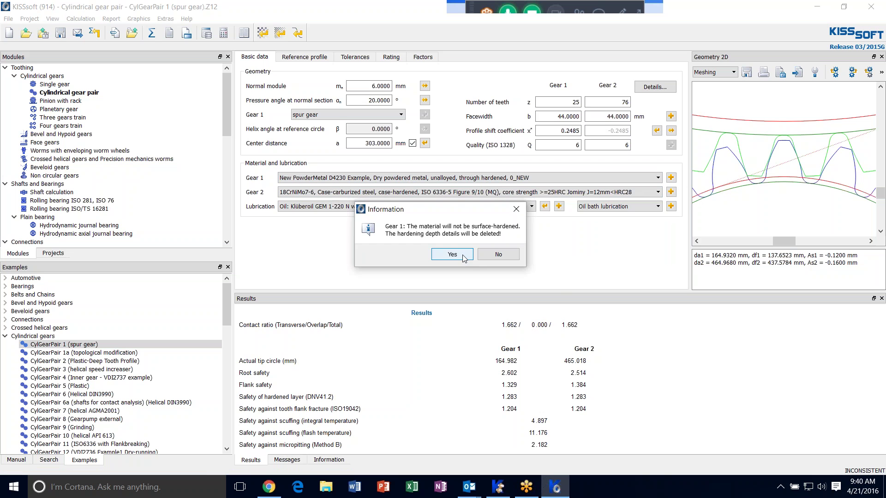
pyautogui.click(464, 258)
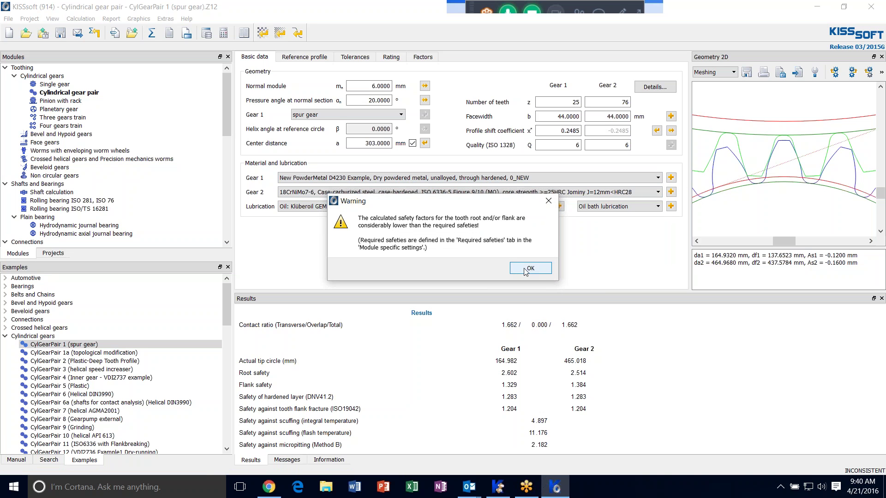
pyautogui.click(525, 271)
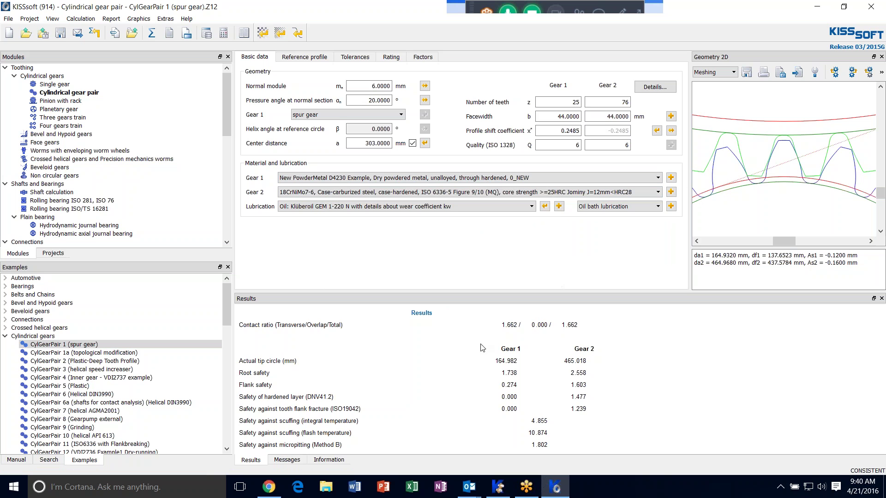